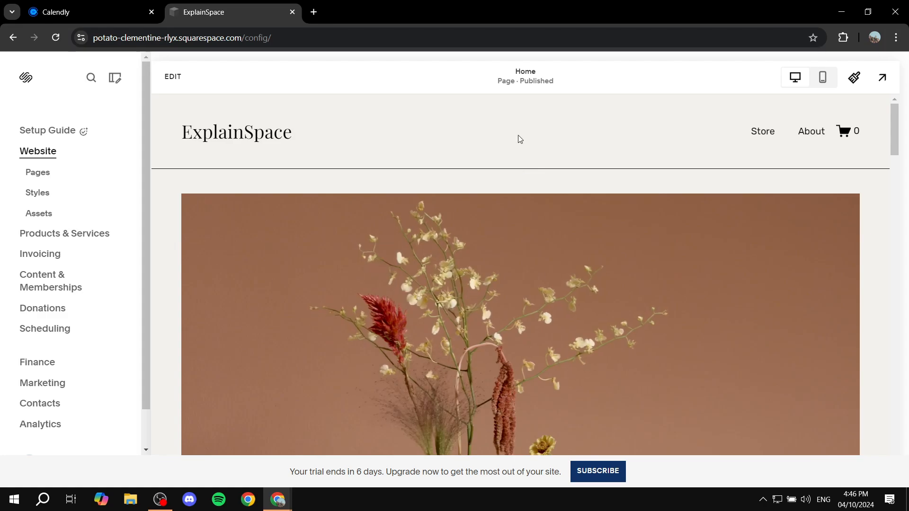
Switch to Calendly and start creating a new One-on-One event type.
{"action": "scroll", "coordinate": [526, 152], "scroll_direction": "down", "scroll_amount": 1}
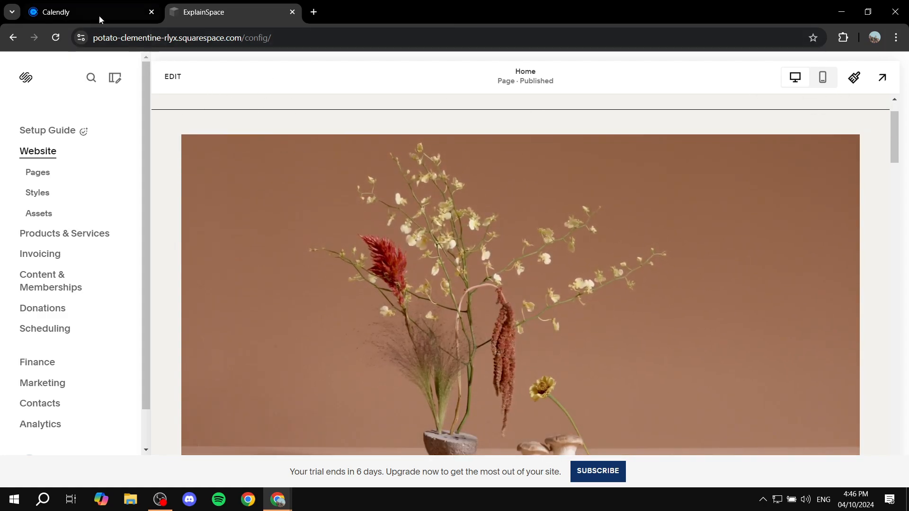
{"action": "left_click", "coordinate": [88, 6]}
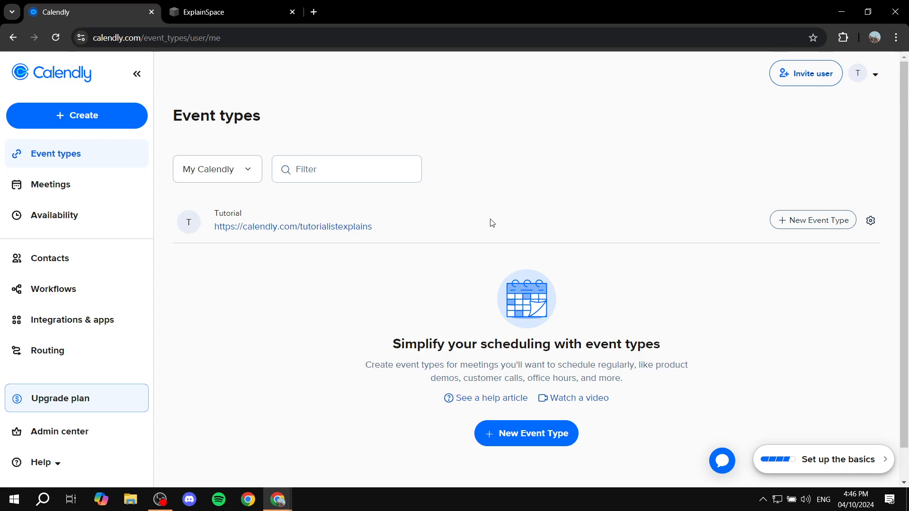
{"action": "left_click", "coordinate": [62, 115]}
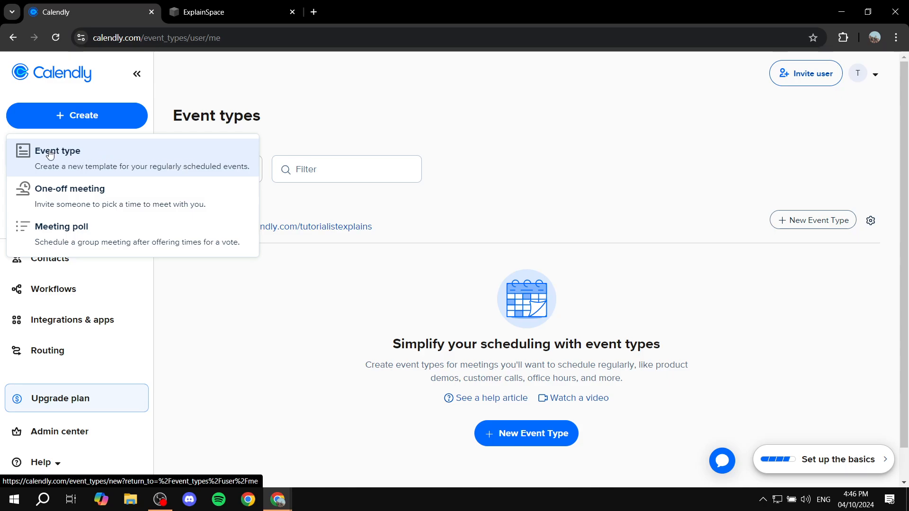
{"action": "left_click", "coordinate": [82, 158]}
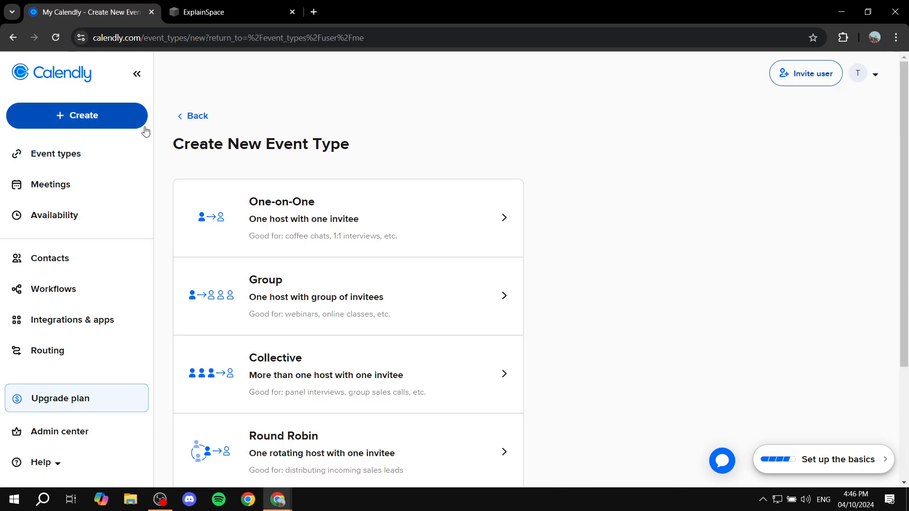
{"action": "left_click", "coordinate": [315, 229]}
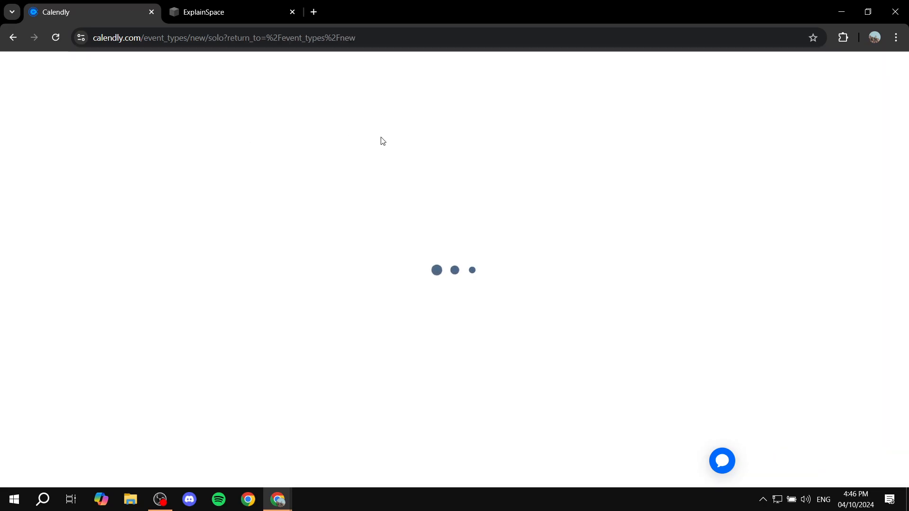
Create the event type with the name Test Event and a duration of 45 min, and dismiss the ready notice.
{"action": "left_click", "coordinate": [101, 173]}
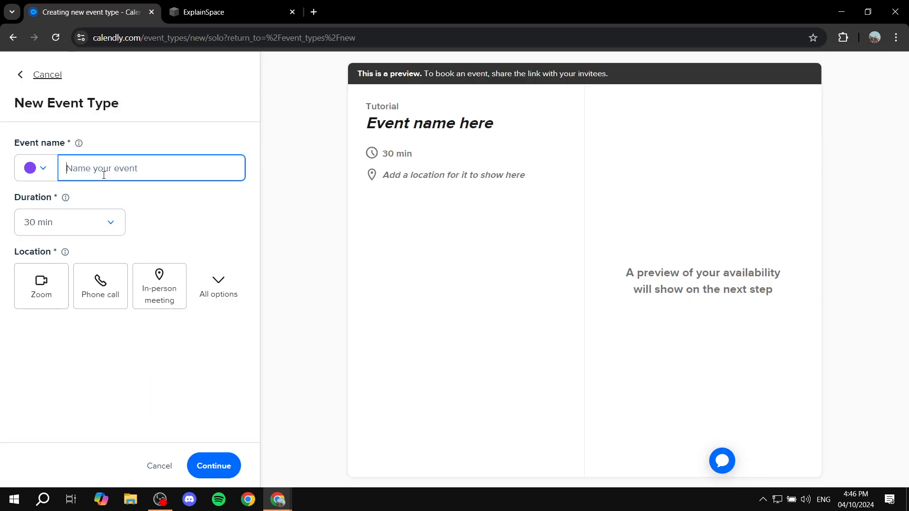
{"action": "type", "text": "Test D"}
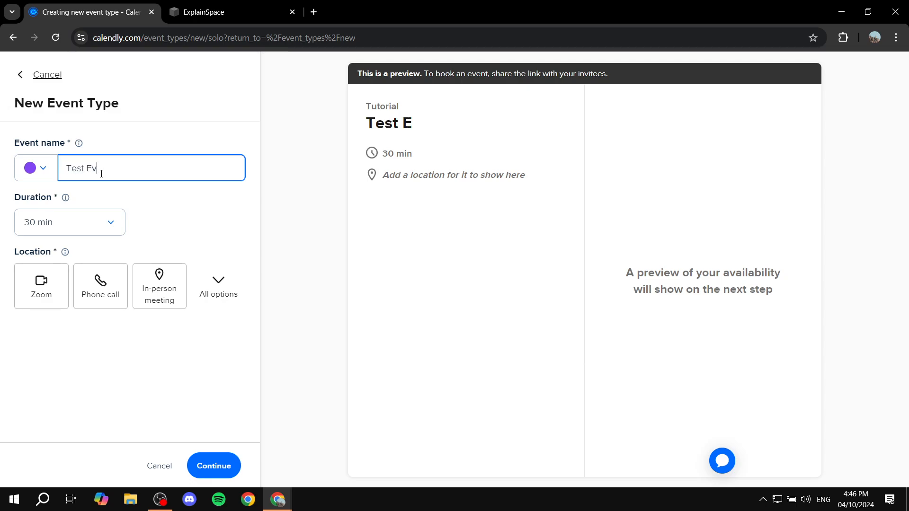
{"action": "type", "text": "vent"}
{"action": "left_click", "coordinate": [111, 226]}
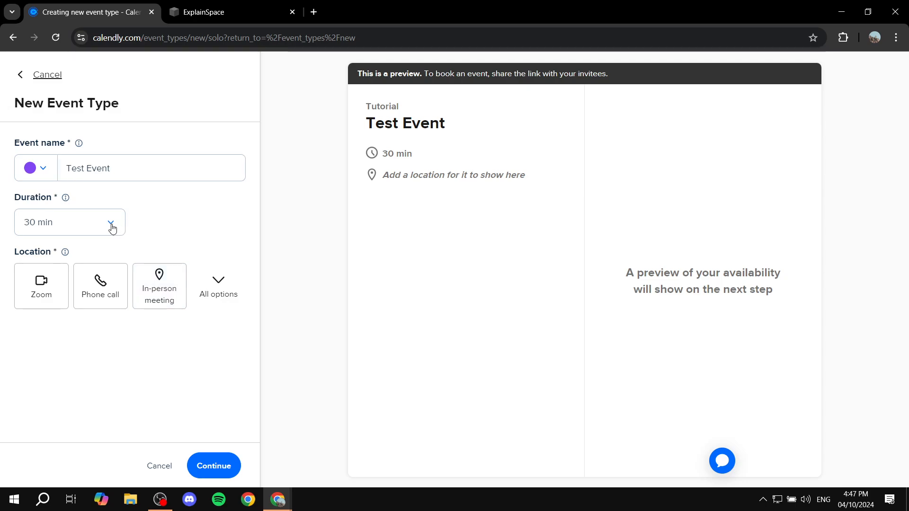
{"action": "left_click", "coordinate": [46, 303]}
{"action": "left_click", "coordinate": [218, 468]}
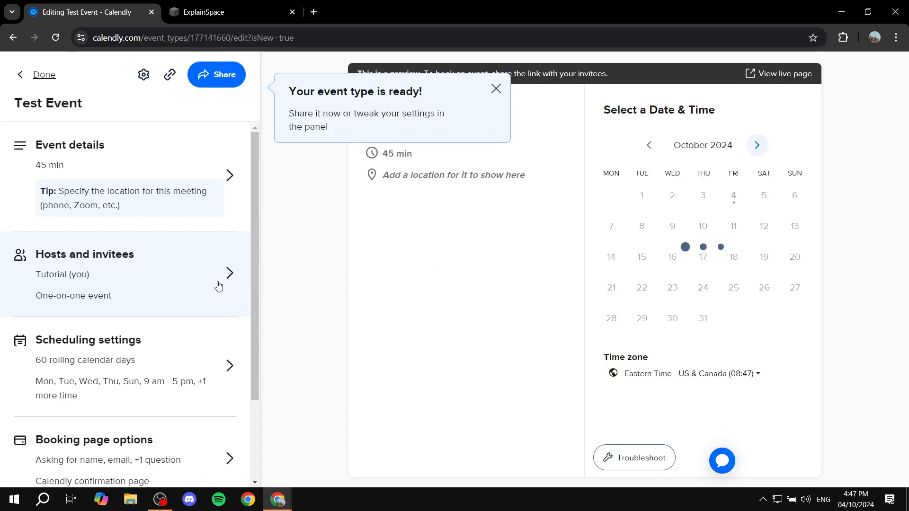
{"action": "left_click", "coordinate": [495, 90]}
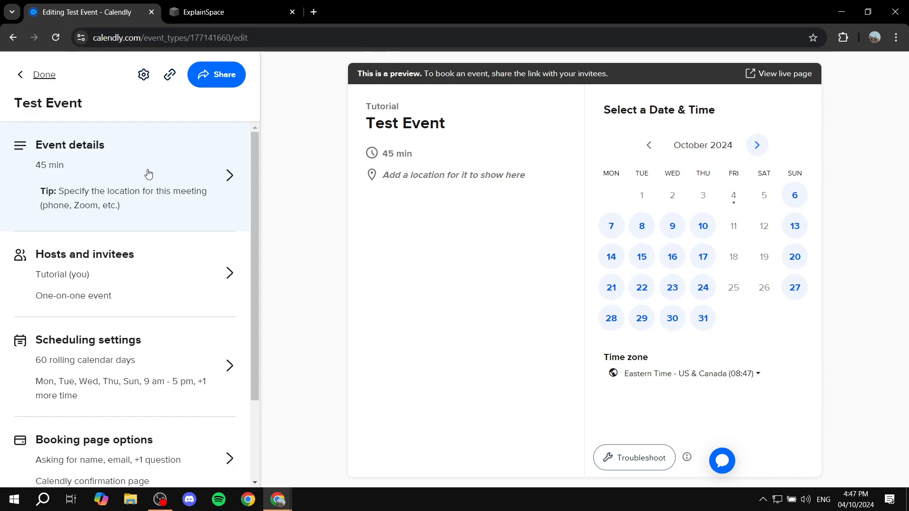
Review the host's weekly available hours in Test Event's scheduling settings and close them with saving.
{"action": "scroll", "coordinate": [184, 188], "scroll_direction": "down", "scroll_amount": 1}
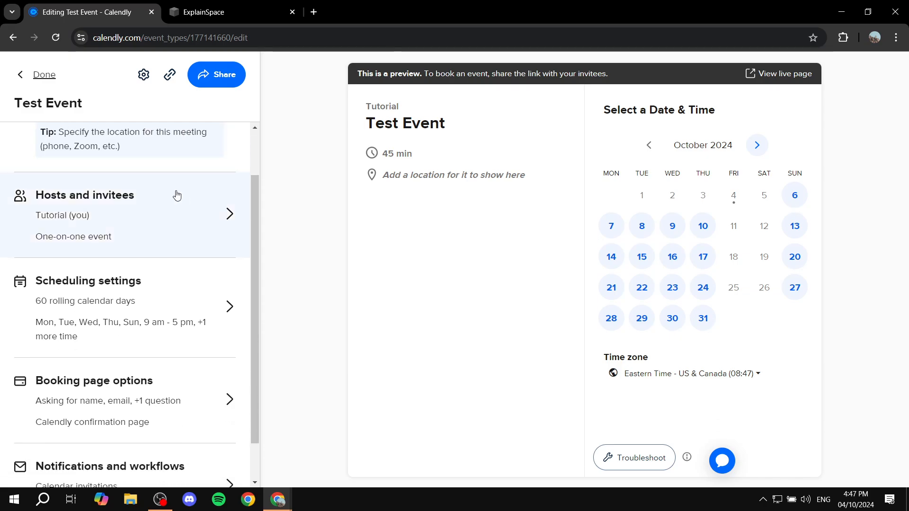
{"action": "scroll", "coordinate": [176, 195], "scroll_direction": "up", "scroll_amount": 1}
{"action": "scroll", "coordinate": [150, 213], "scroll_direction": "down", "scroll_amount": 1}
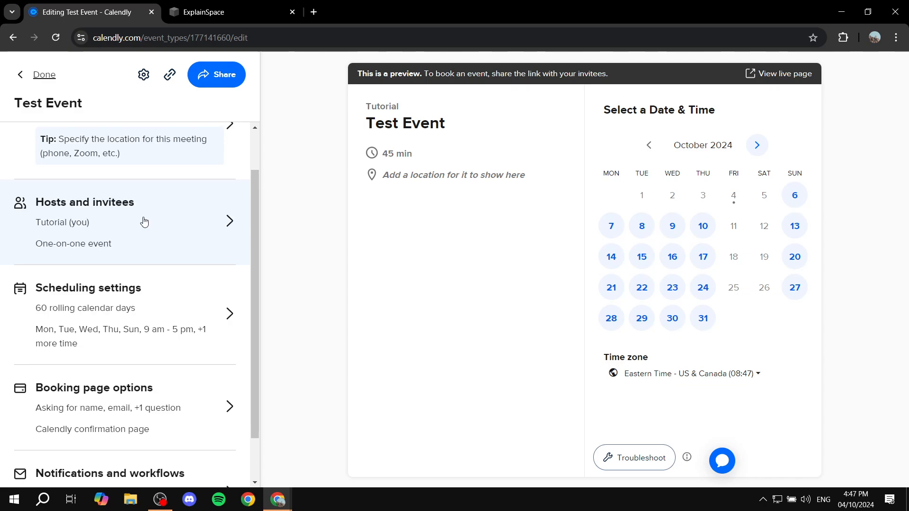
{"action": "left_click", "coordinate": [182, 308]}
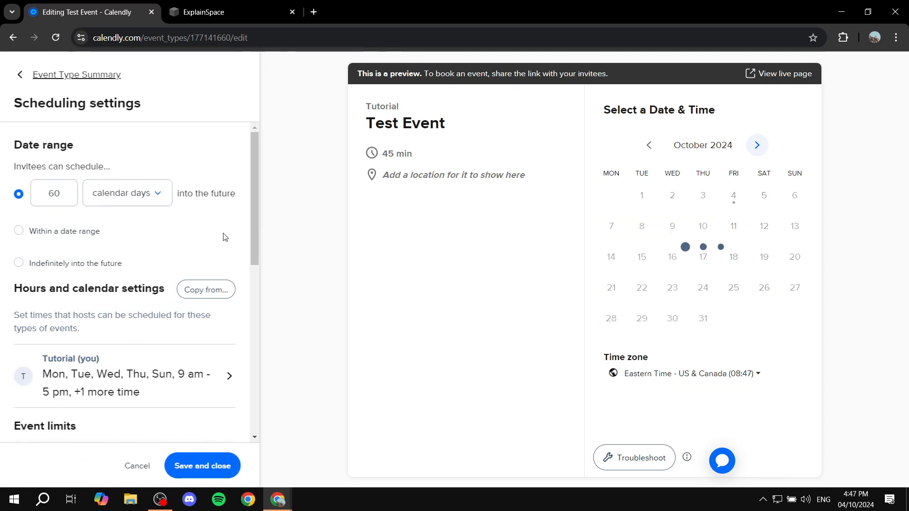
{"action": "scroll", "coordinate": [180, 262], "scroll_direction": "down", "scroll_amount": 3}
{"action": "left_click", "coordinate": [177, 262]}
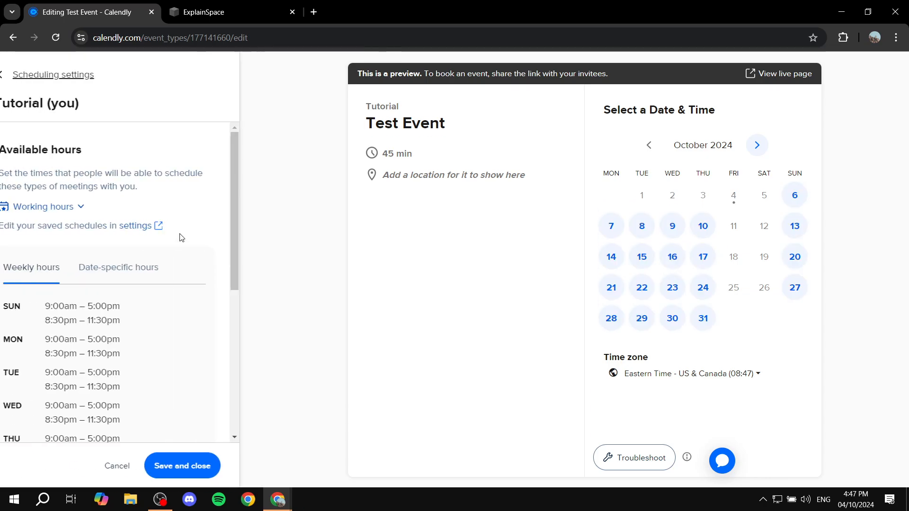
{"action": "scroll", "coordinate": [119, 303], "scroll_direction": "down", "scroll_amount": 1}
{"action": "scroll", "coordinate": [83, 306], "scroll_direction": "down", "scroll_amount": 3}
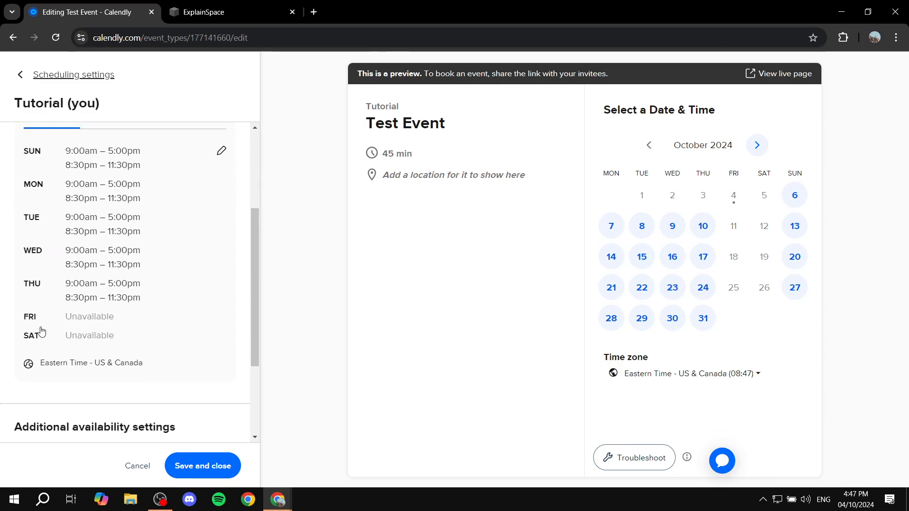
{"action": "scroll", "coordinate": [90, 308], "scroll_direction": "up", "scroll_amount": 2}
{"action": "scroll", "coordinate": [93, 311], "scroll_direction": "up", "scroll_amount": 2}
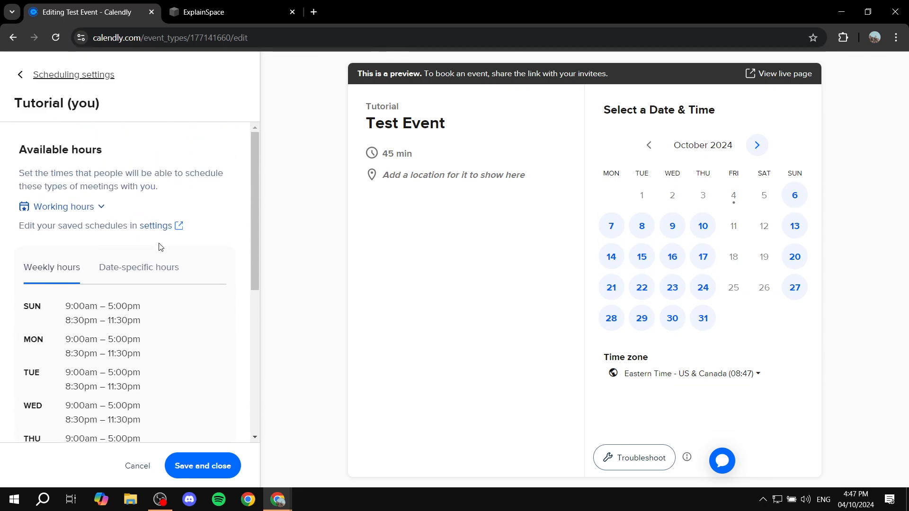
{"action": "left_click", "coordinate": [221, 468]}
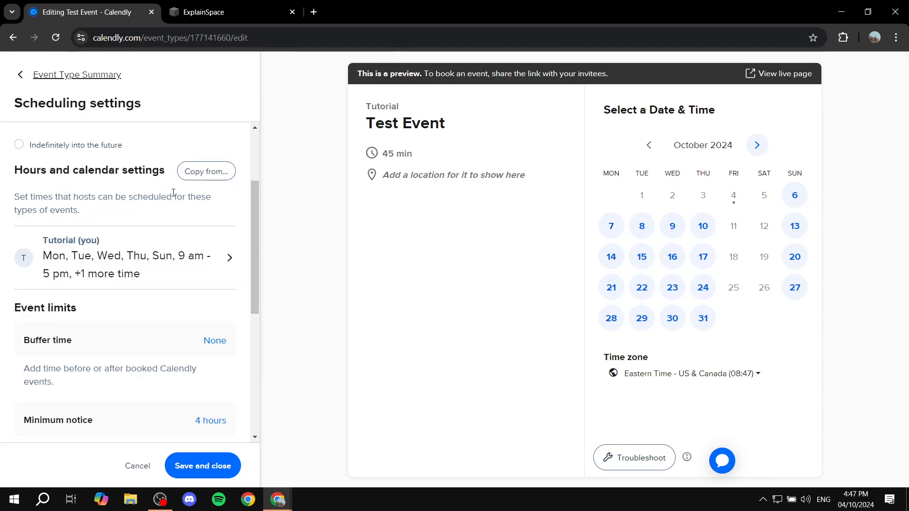
Set the buffer time before the event to 10 min and save Test Event's scheduling settings.
{"action": "scroll", "coordinate": [187, 284], "scroll_direction": "down", "scroll_amount": 1}
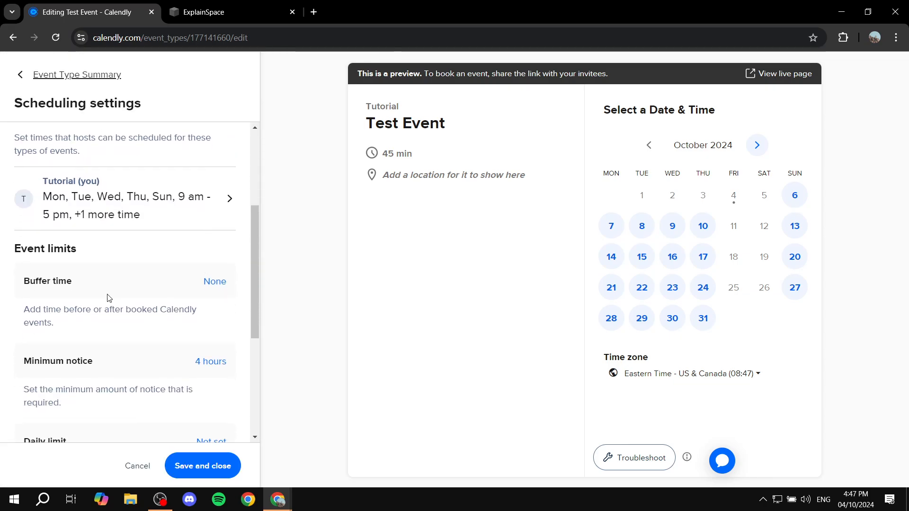
{"action": "left_click", "coordinate": [215, 280]}
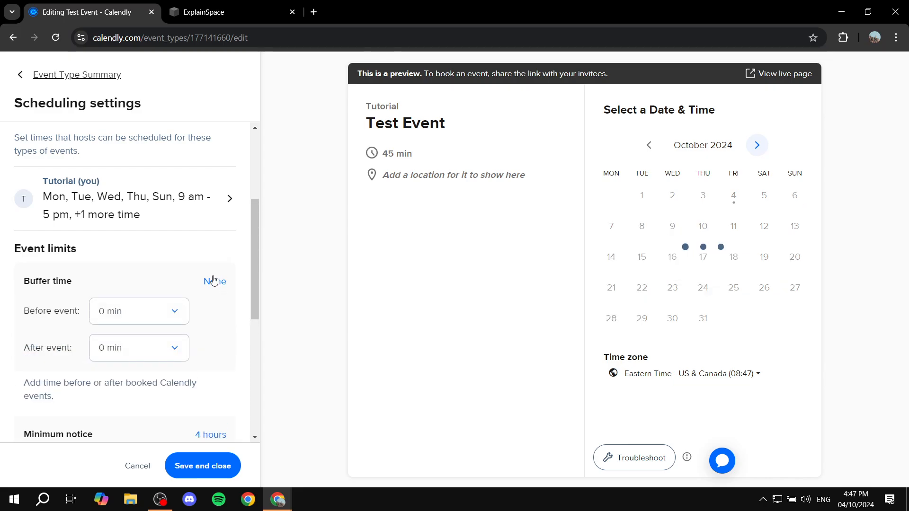
{"action": "left_click", "coordinate": [163, 310]}
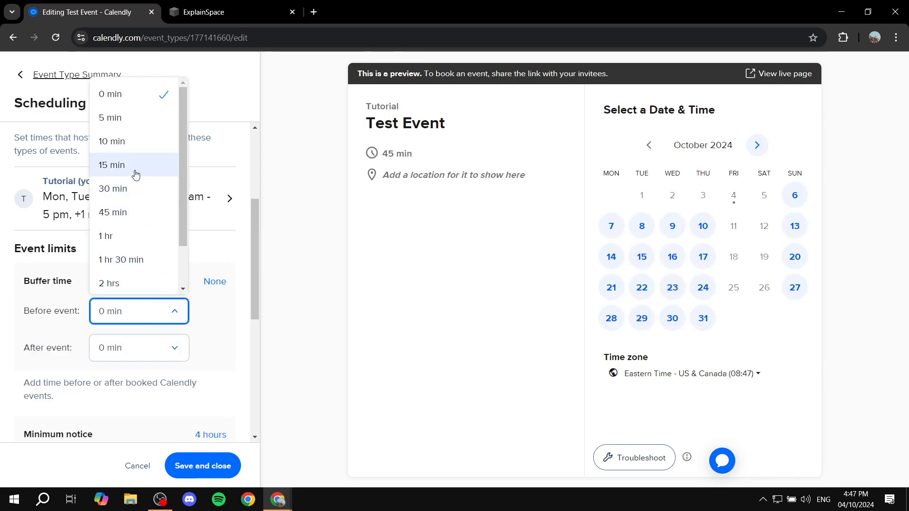
{"action": "left_click", "coordinate": [129, 143]}
{"action": "scroll", "coordinate": [171, 284], "scroll_direction": "down", "scroll_amount": 3}
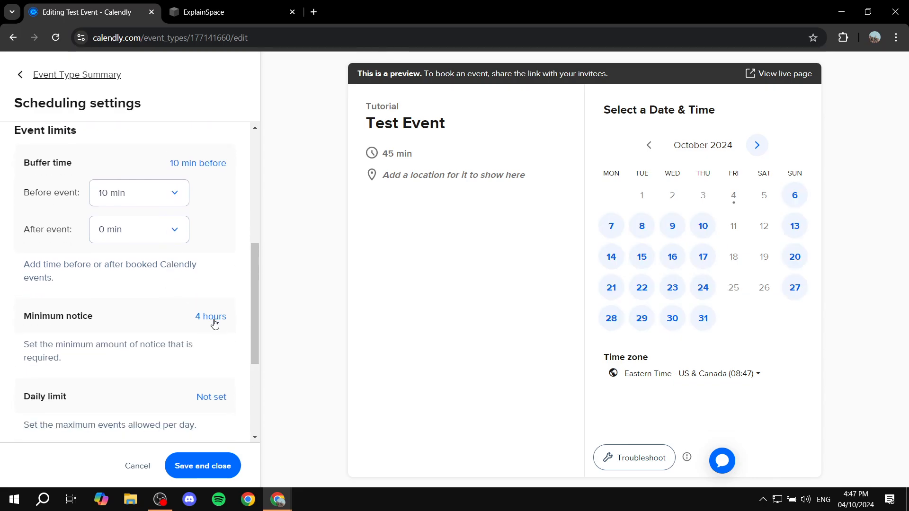
{"action": "scroll", "coordinate": [112, 347], "scroll_direction": "down", "scroll_amount": 1}
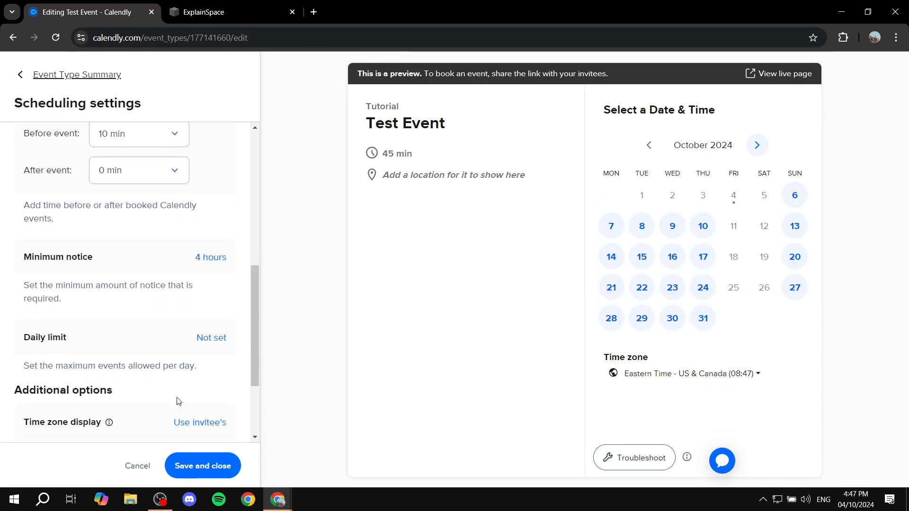
{"action": "scroll", "coordinate": [161, 341], "scroll_direction": "down", "scroll_amount": 2}
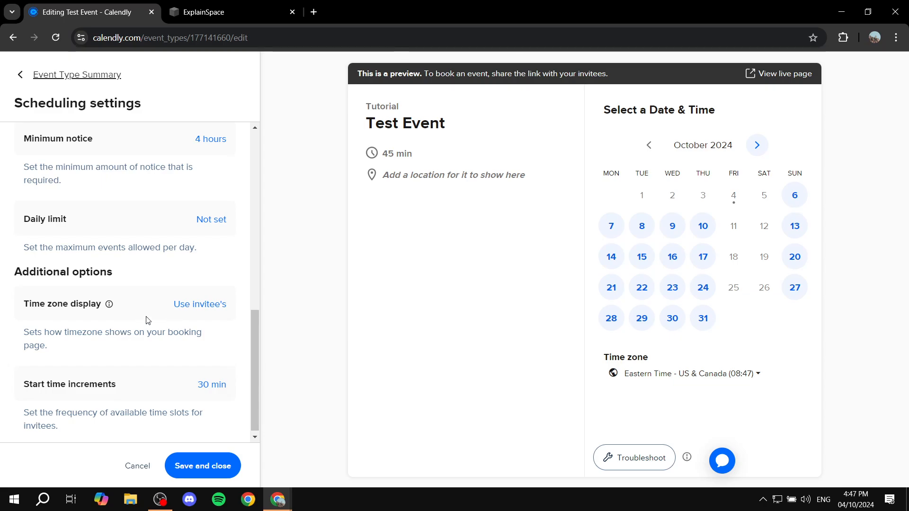
{"action": "scroll", "coordinate": [146, 320], "scroll_direction": "up", "scroll_amount": 10}
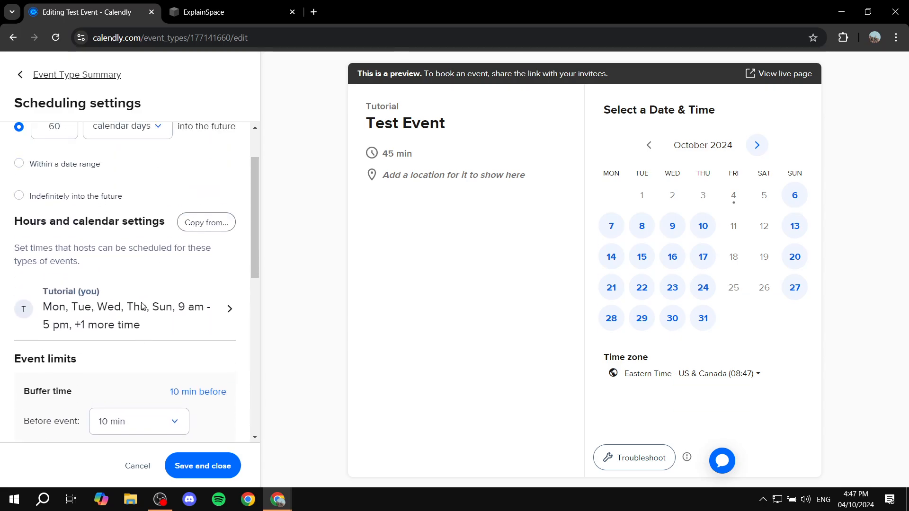
{"action": "left_click", "coordinate": [227, 466]}
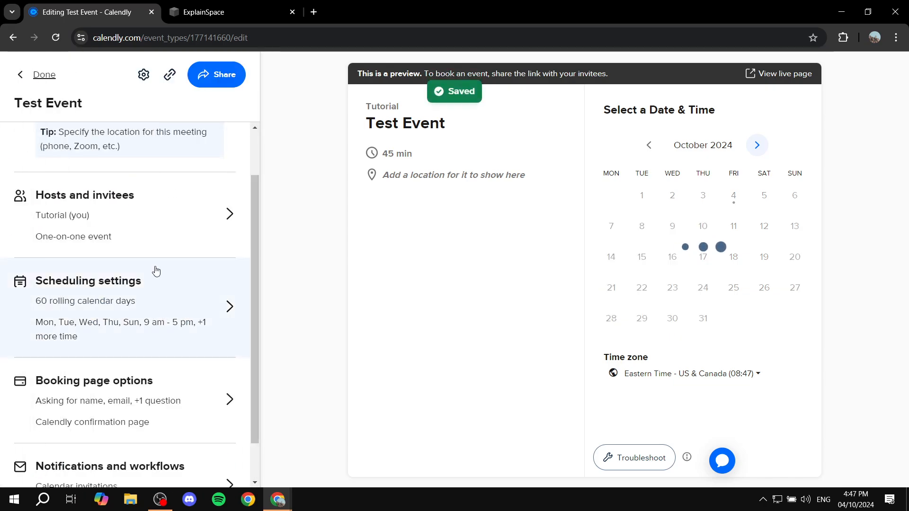
Finish editing Test Event and return to the event types overview.
{"action": "scroll", "coordinate": [159, 270], "scroll_direction": "down", "scroll_amount": 1}
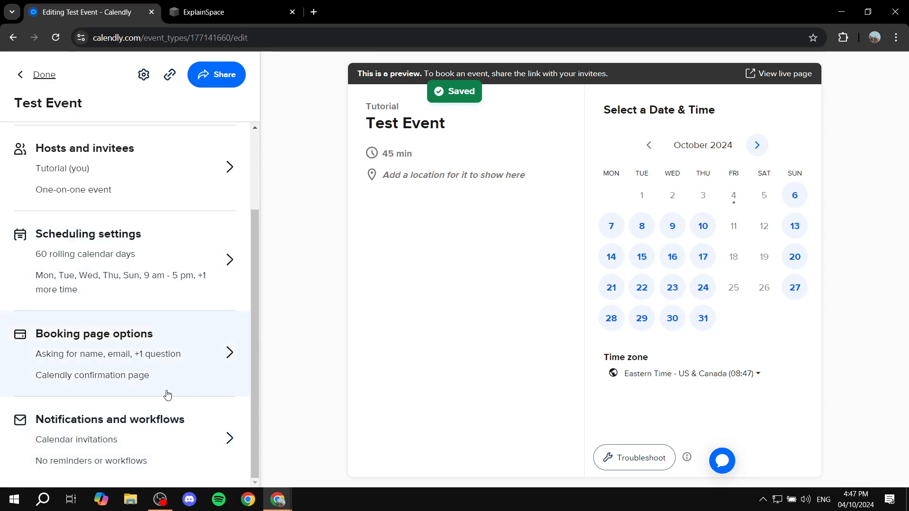
{"action": "scroll", "coordinate": [159, 402], "scroll_direction": "up", "scroll_amount": 3}
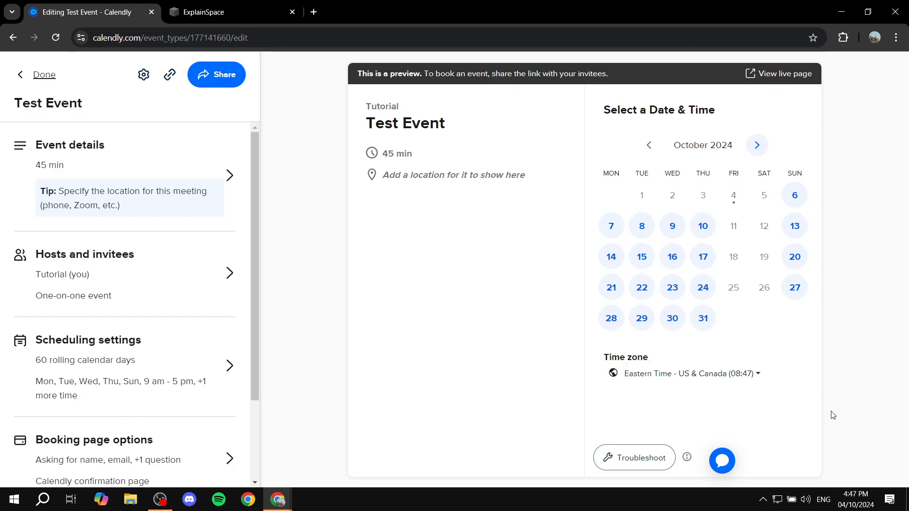
{"action": "left_click", "coordinate": [29, 77]}
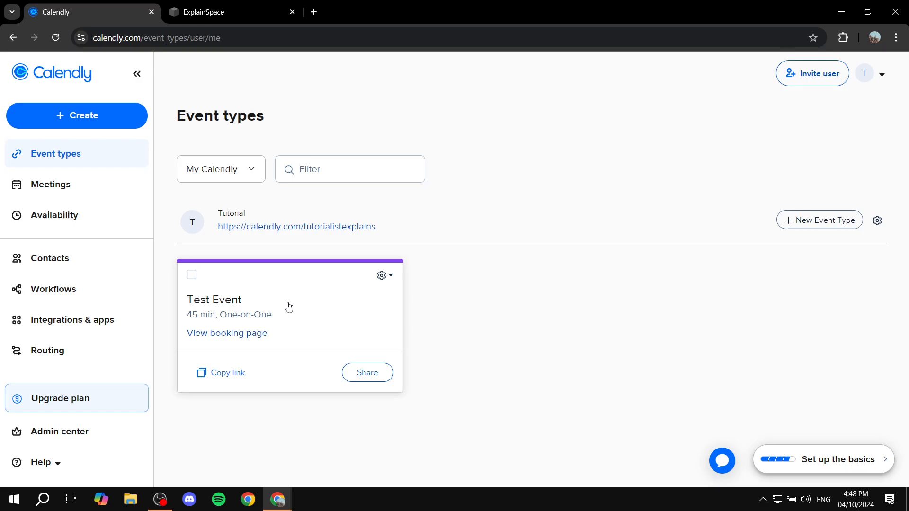
Generate the Inline Embed code for adding Test Event to a website and copy it.
{"action": "left_click_drag", "start_coordinate": [288, 308], "coordinate": [578, 381]}
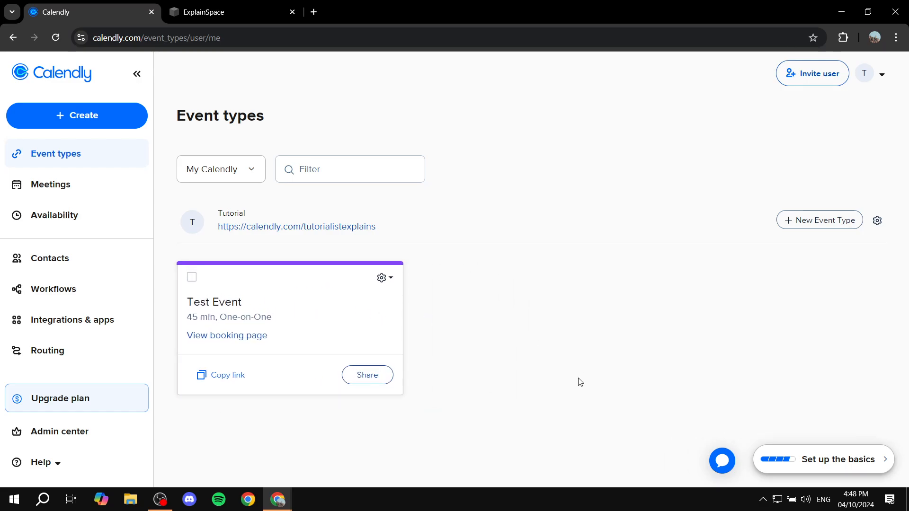
{"action": "left_click", "coordinate": [376, 382]}
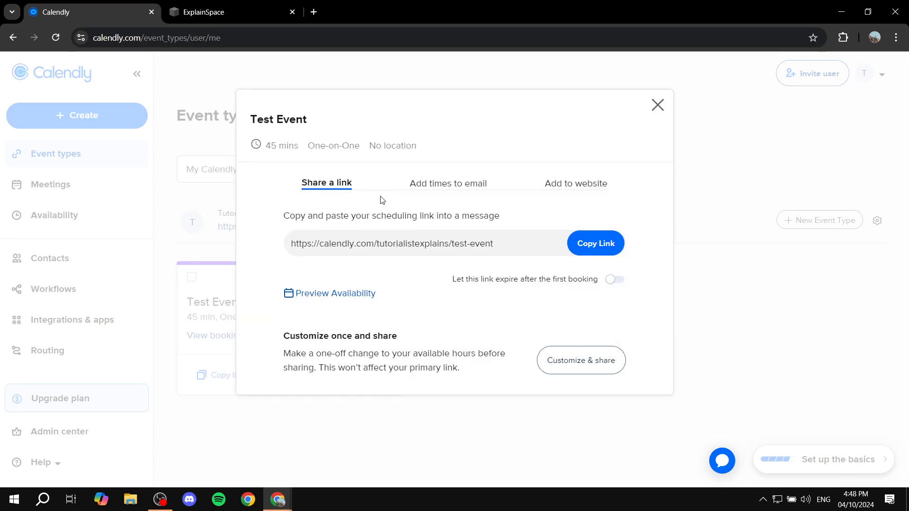
{"action": "left_click", "coordinate": [566, 187]}
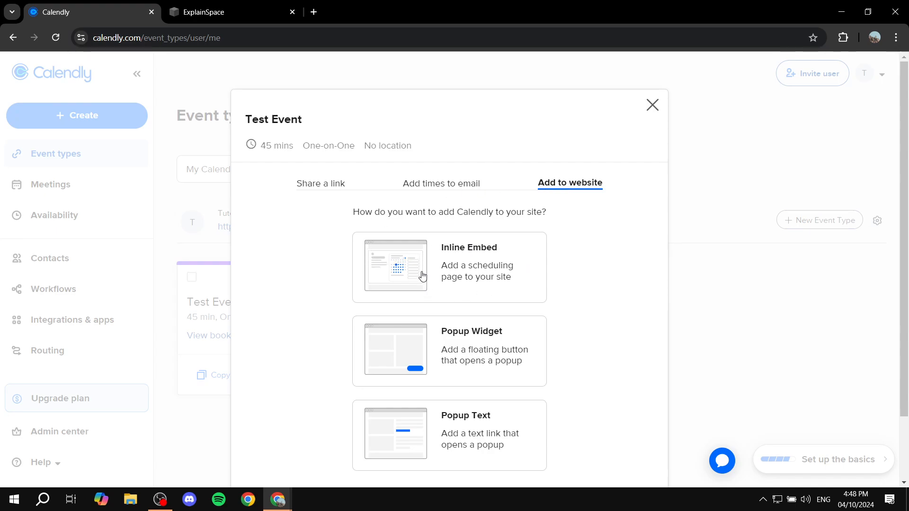
{"action": "scroll", "coordinate": [495, 249], "scroll_direction": "down", "scroll_amount": 2}
{"action": "left_click", "coordinate": [491, 205]}
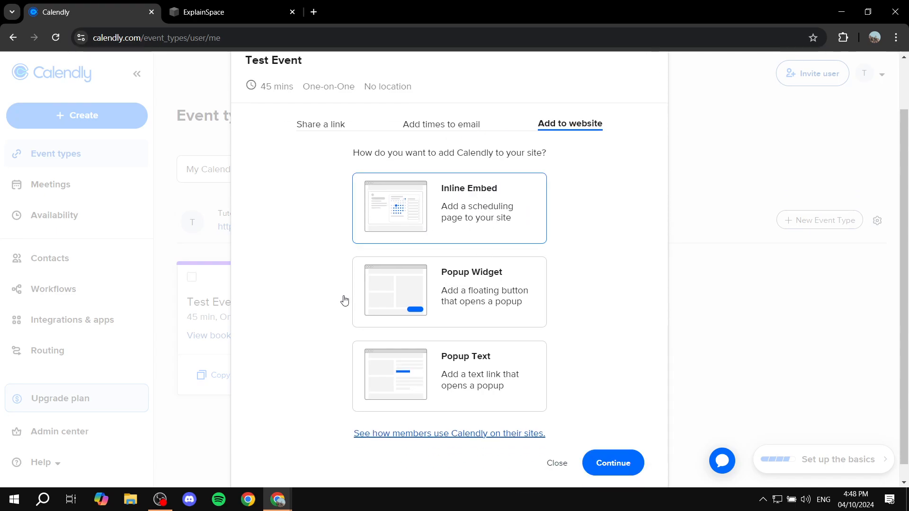
{"action": "left_click", "coordinate": [622, 469]}
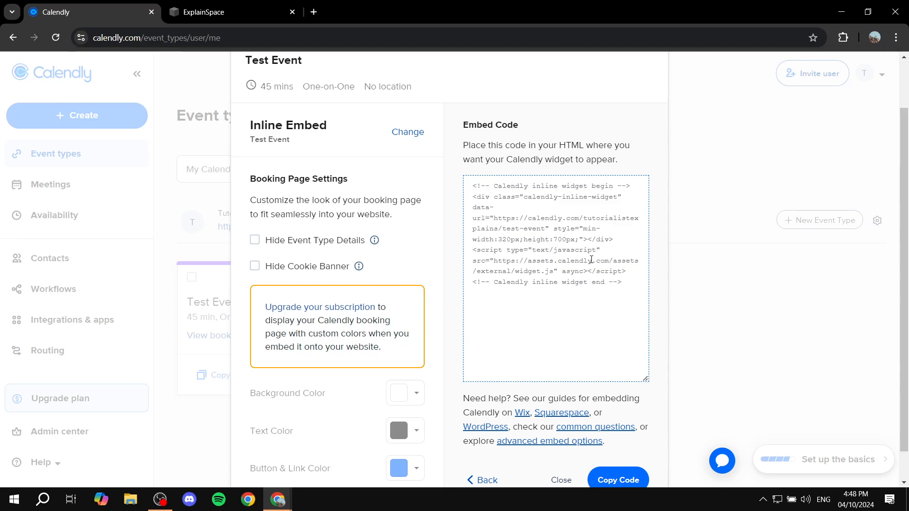
{"action": "left_click", "coordinate": [628, 300]}
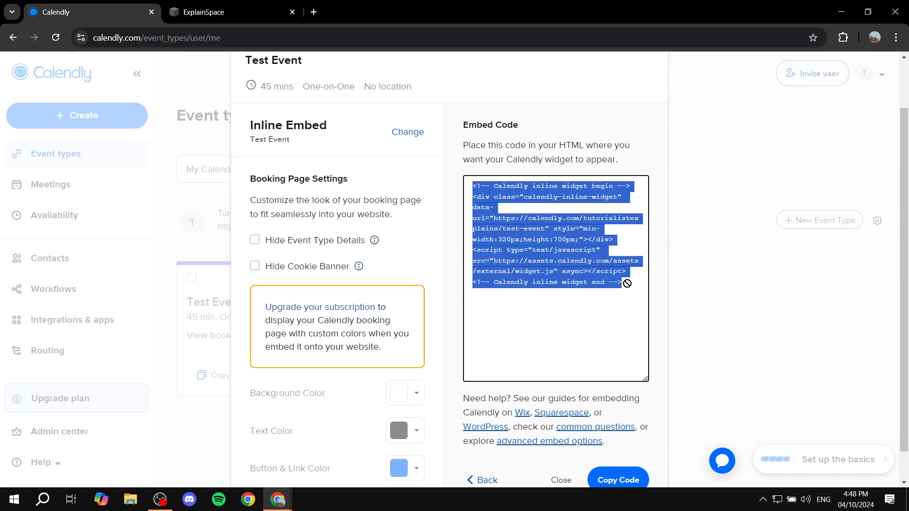
{"action": "left_click", "coordinate": [617, 480]}
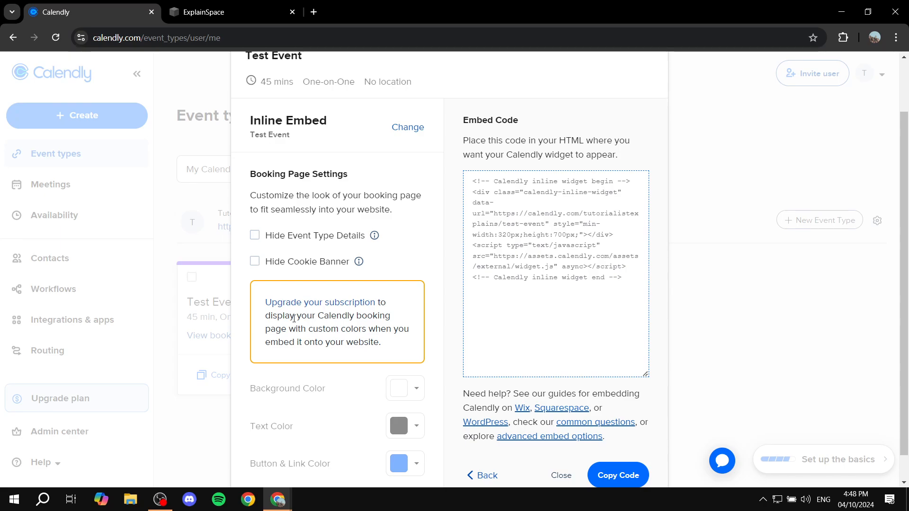
Switch to the ExplainSpace site in Squarespace, start editing the Home page, and add a blank section between the intro text and the map.
{"action": "left_click", "coordinate": [213, 11]}
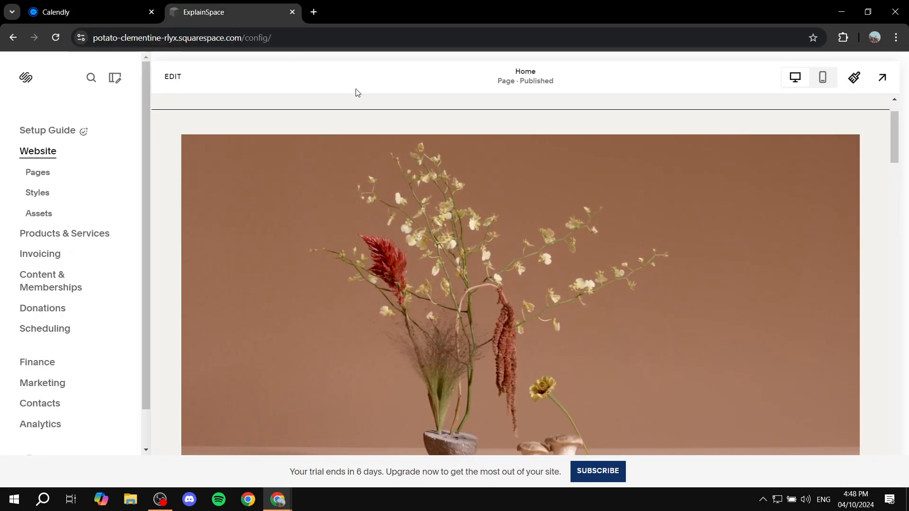
{"action": "left_click", "coordinate": [173, 76]}
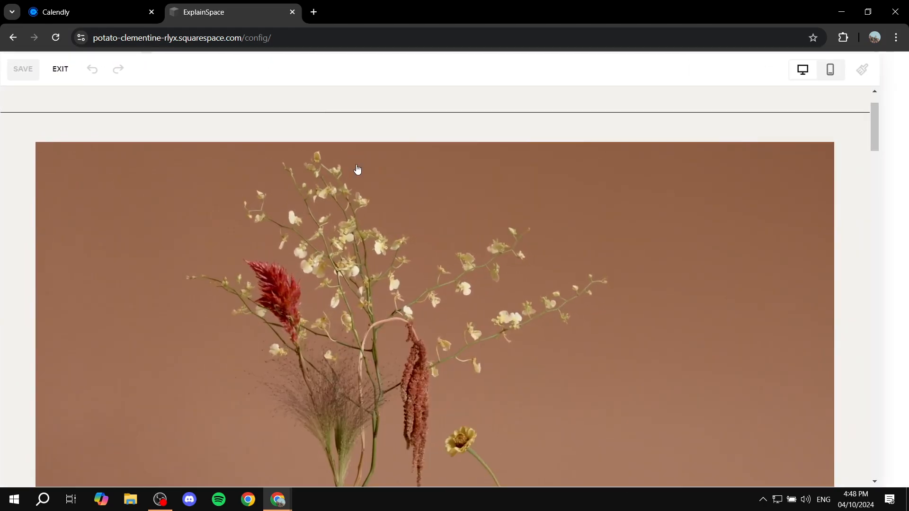
{"action": "scroll", "coordinate": [354, 230], "scroll_direction": "down", "scroll_amount": 10}
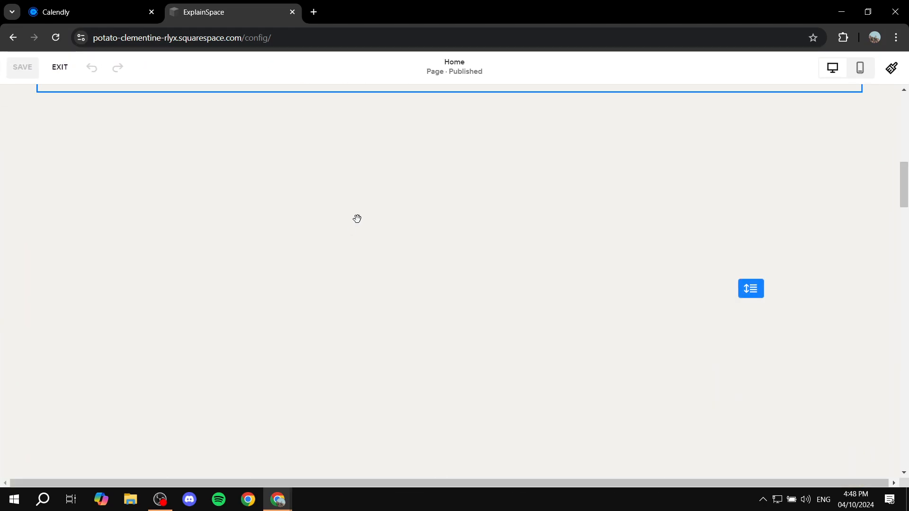
{"action": "scroll", "coordinate": [359, 218], "scroll_direction": "up", "scroll_amount": 3}
{"action": "scroll", "coordinate": [363, 218], "scroll_direction": "down", "scroll_amount": 5}
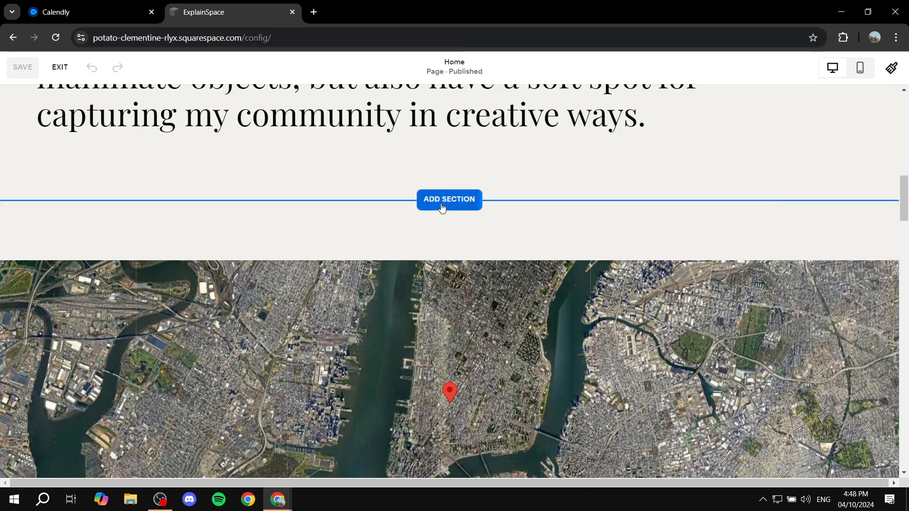
{"action": "left_click", "coordinate": [448, 199]}
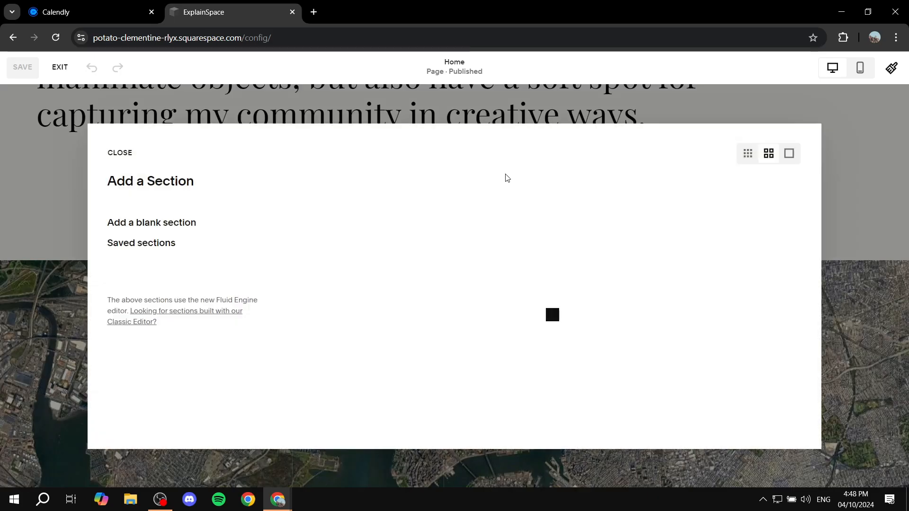
{"action": "left_click", "coordinate": [170, 221]}
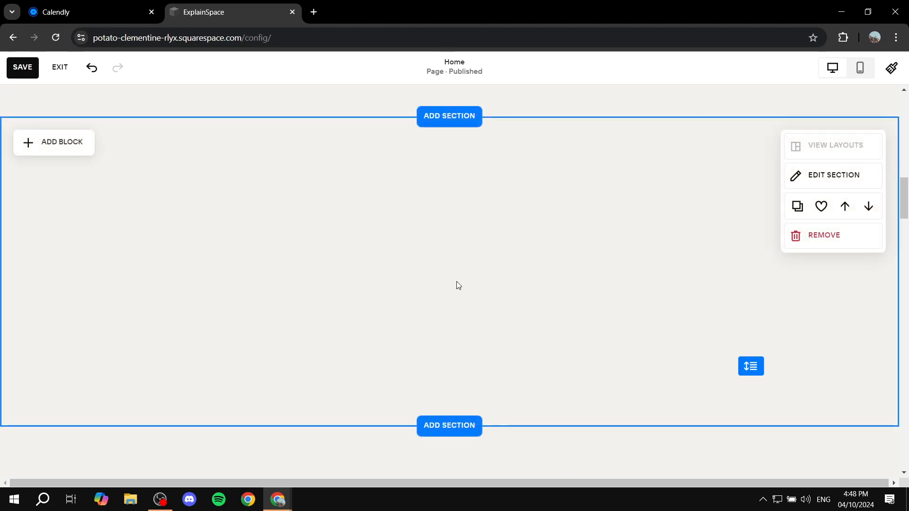
Add a Code block to the blank section and move it to the section's horizontal centre.
{"action": "left_click", "coordinate": [63, 143]}
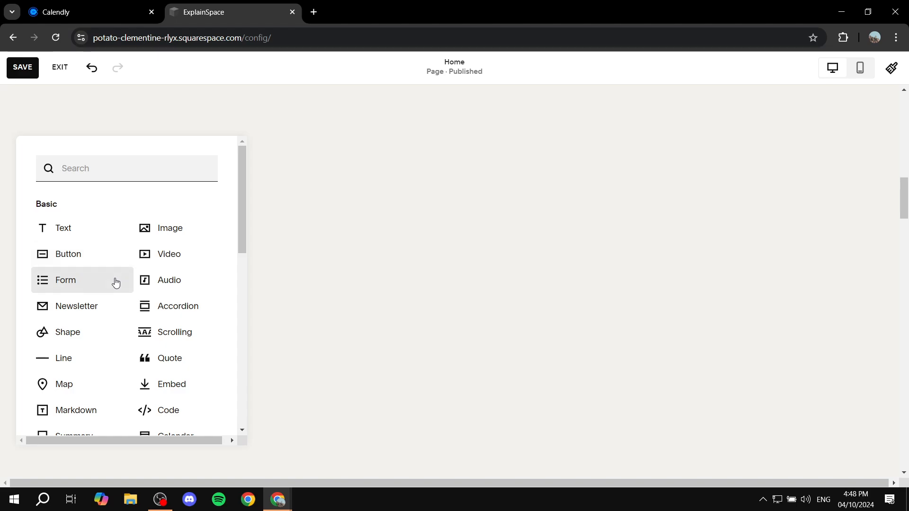
{"action": "scroll", "coordinate": [115, 285], "scroll_direction": "down", "scroll_amount": 1}
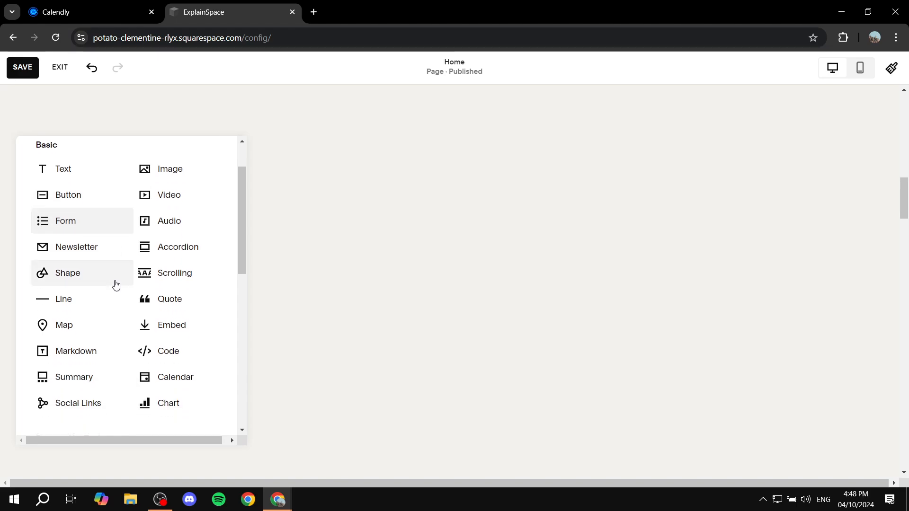
{"action": "left_click", "coordinate": [173, 354]}
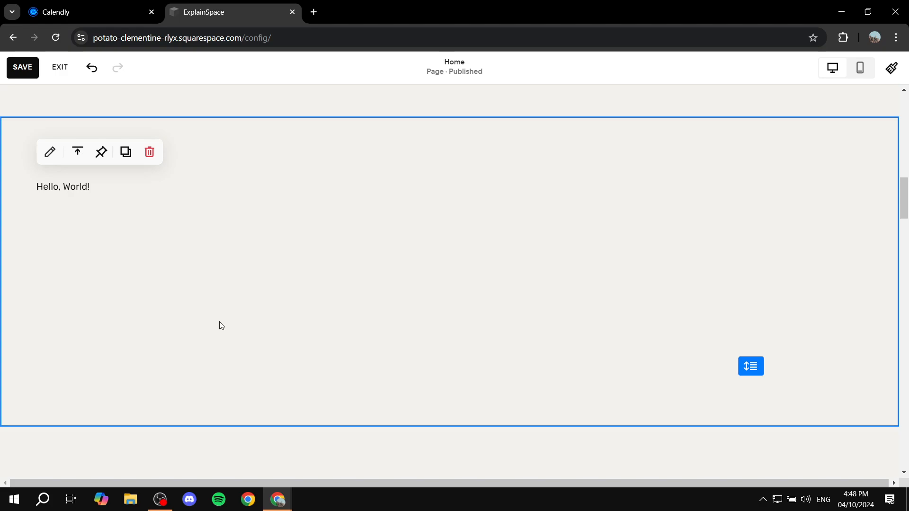
{"action": "left_click_drag", "start_coordinate": [102, 219], "coordinate": [451, 231]}
Replace the Code block's placeholder HTML with the copied Calendly inline widget code and close its editor.
{"action": "double_click", "coordinate": [457, 232]}
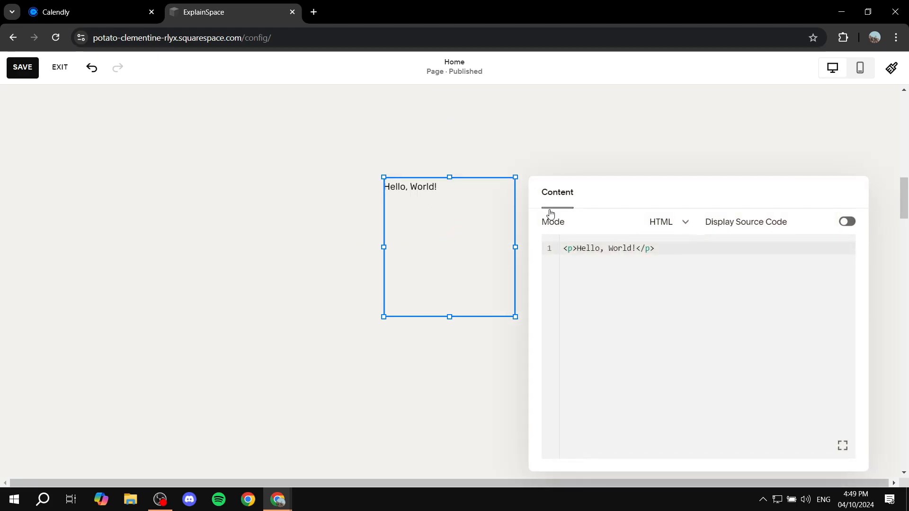
{"action": "left_click_drag", "start_coordinate": [671, 255], "coordinate": [551, 245]}
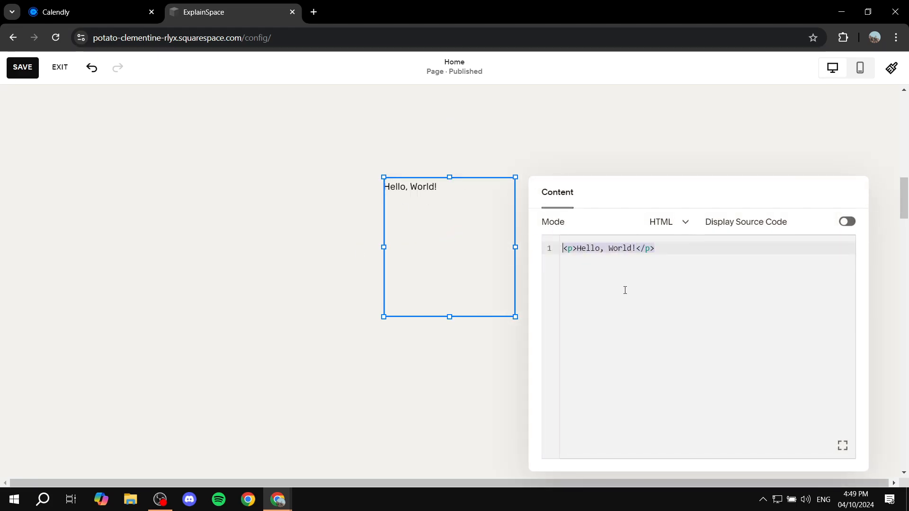
{"action": "key", "text": "BackSpace"}
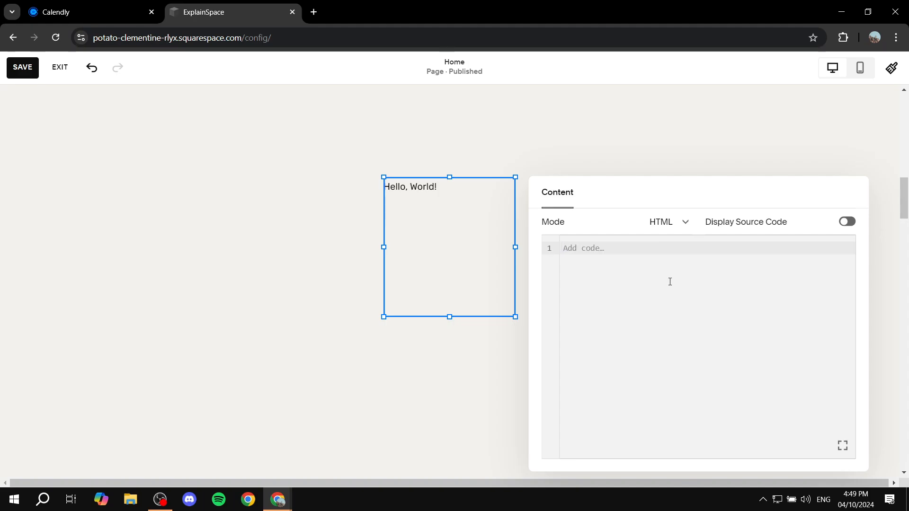
{"action": "right_click", "coordinate": [705, 273]}
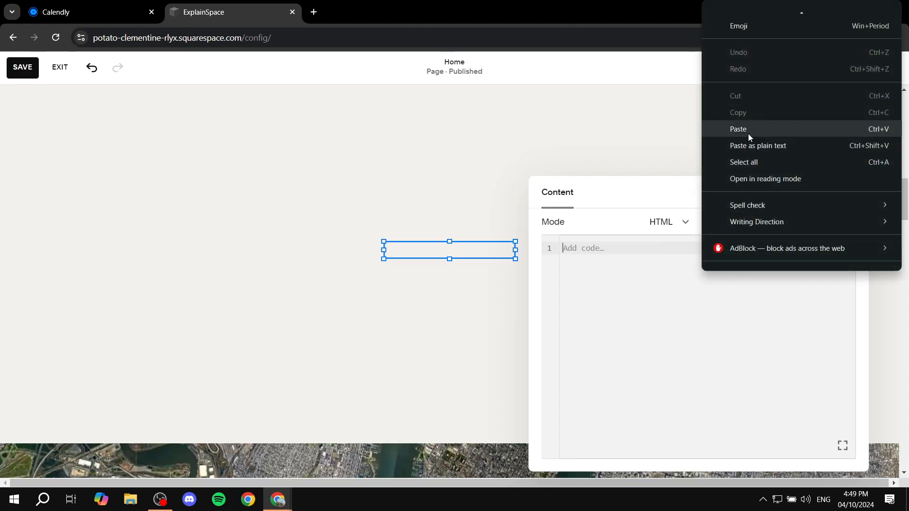
{"action": "left_click", "coordinate": [695, 133]}
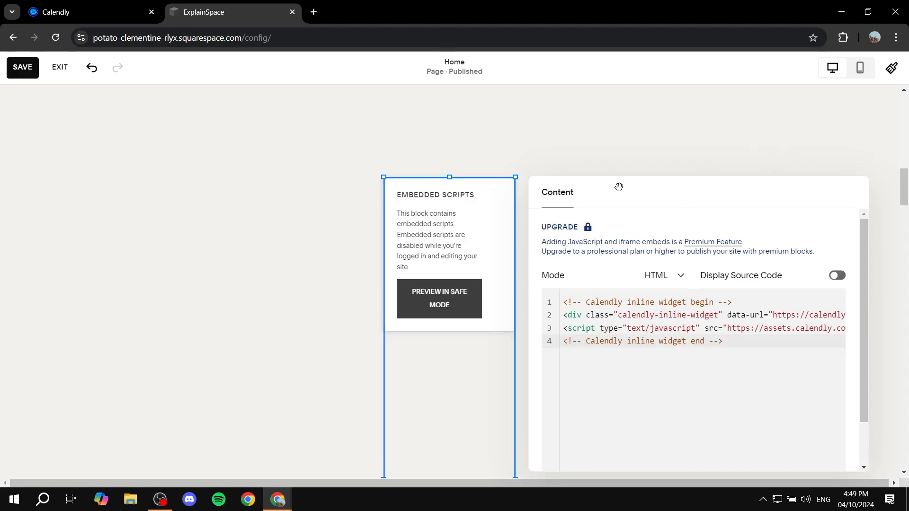
{"action": "left_click", "coordinate": [636, 152]}
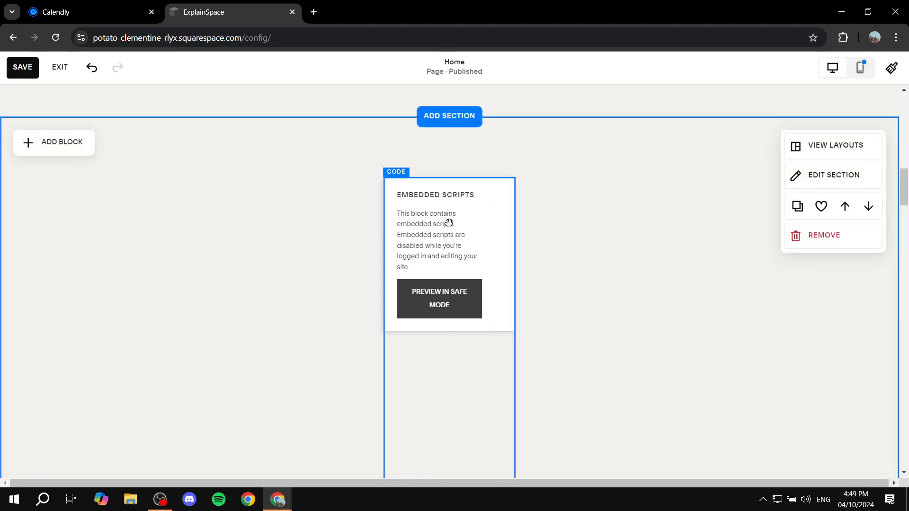
Save the Home page changes and exit the page editor.
{"action": "scroll", "coordinate": [433, 310], "scroll_direction": "down", "scroll_amount": 4}
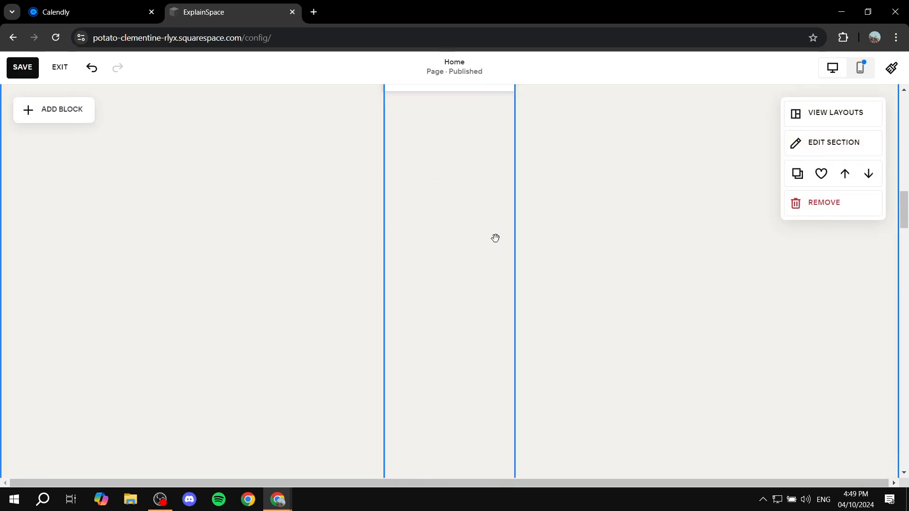
{"action": "scroll", "coordinate": [495, 238], "scroll_direction": "up", "scroll_amount": 5}
{"action": "left_click", "coordinate": [22, 67]}
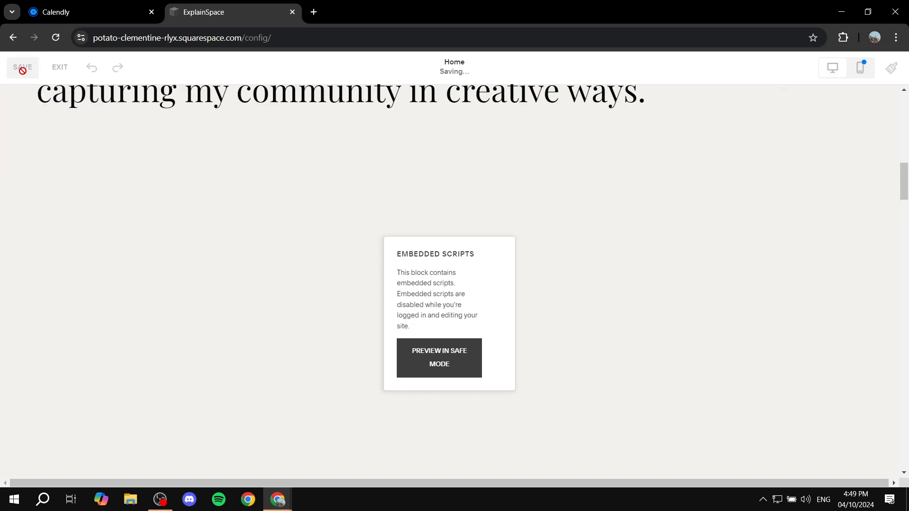
{"action": "left_click", "coordinate": [57, 68]}
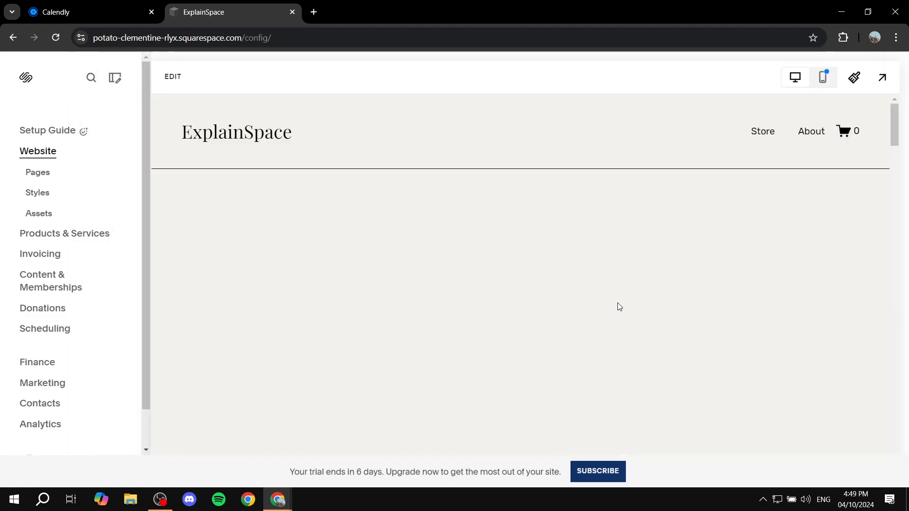
Examine the embedded Test Event booking widget on the Home page, from its title and calendar down to the time zone.
{"action": "scroll", "coordinate": [521, 267], "scroll_direction": "down", "scroll_amount": 7}
{"action": "scroll", "coordinate": [520, 210], "scroll_direction": "up", "scroll_amount": 4}
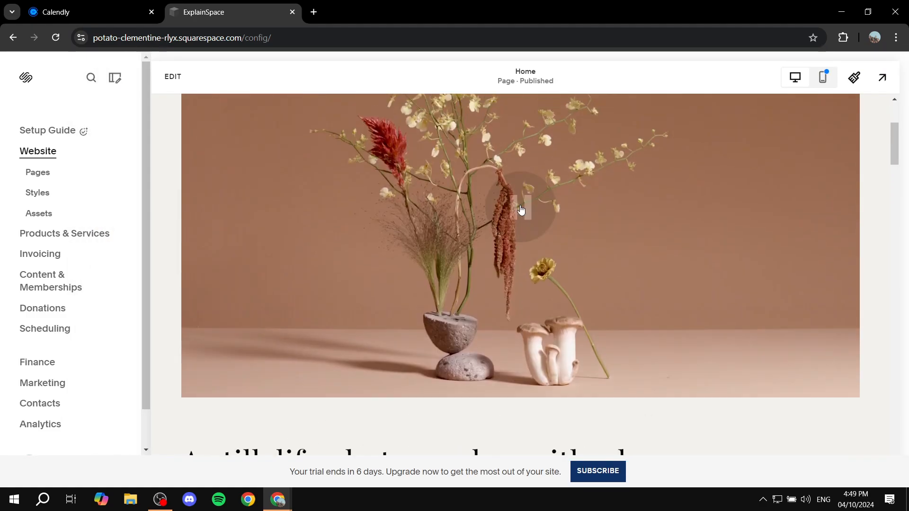
{"action": "scroll", "coordinate": [544, 228], "scroll_direction": "down", "scroll_amount": 9}
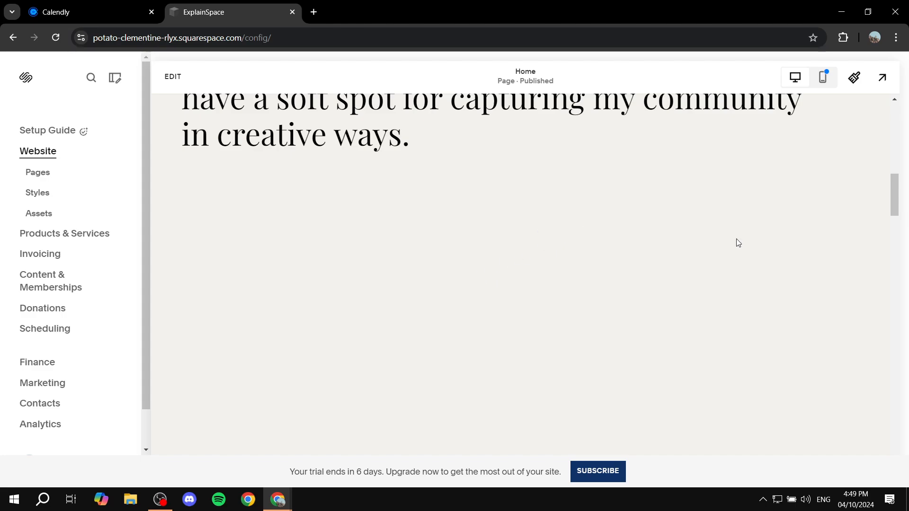
{"action": "scroll", "coordinate": [598, 236], "scroll_direction": "down", "scroll_amount": 2}
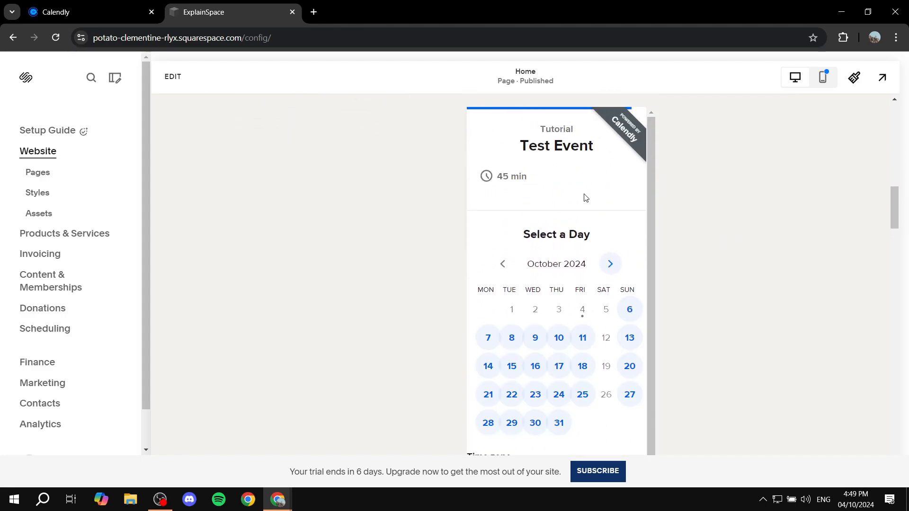
{"action": "left_click_drag", "start_coordinate": [515, 151], "coordinate": [600, 151]}
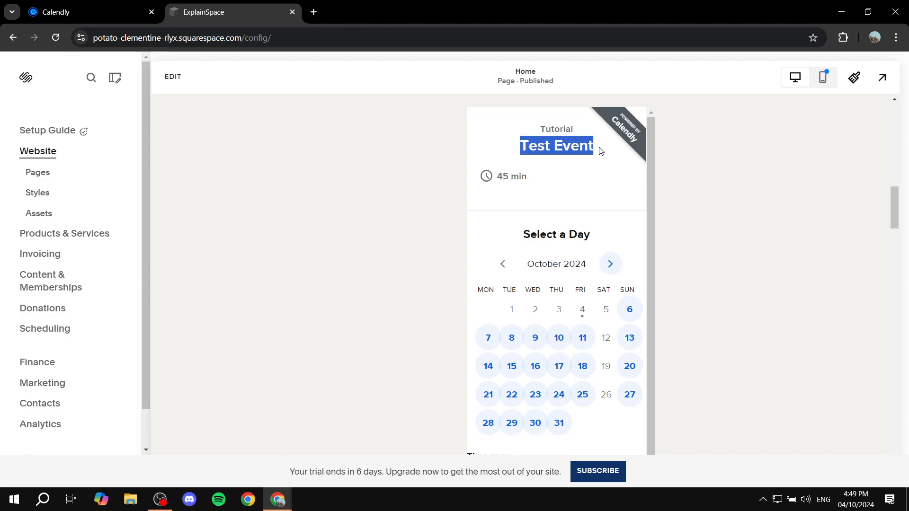
{"action": "scroll", "coordinate": [608, 183], "scroll_direction": "down", "scroll_amount": 1}
{"action": "scroll", "coordinate": [516, 341], "scroll_direction": "down", "scroll_amount": 5}
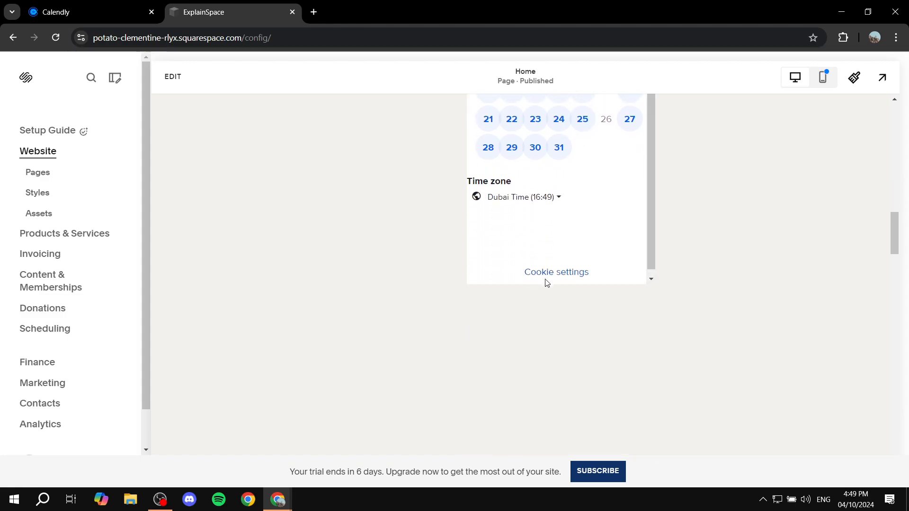
{"action": "scroll", "coordinate": [592, 246], "scroll_direction": "up", "scroll_amount": 1}
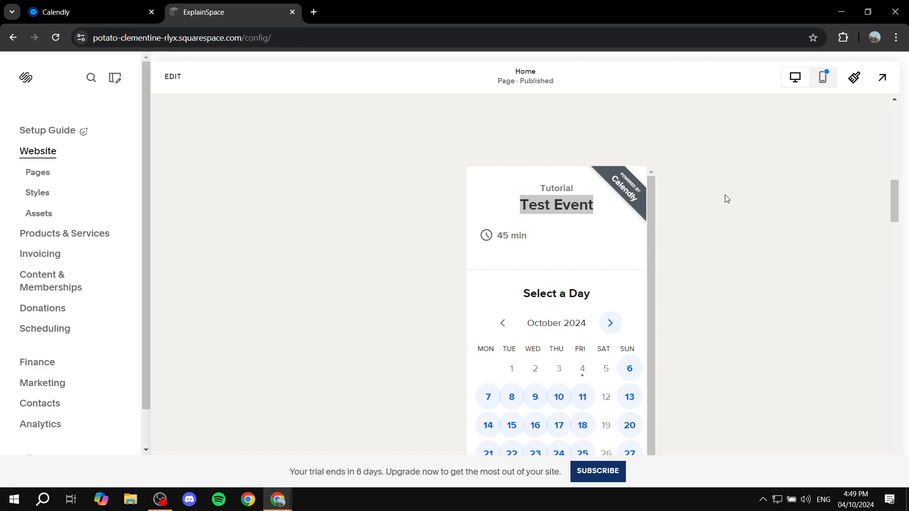
{"action": "scroll", "coordinate": [569, 315], "scroll_direction": "down", "scroll_amount": 1}
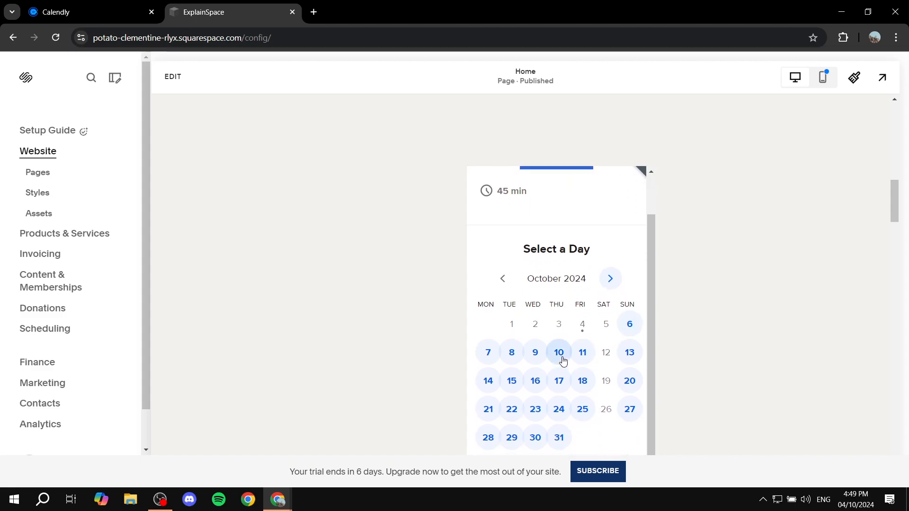